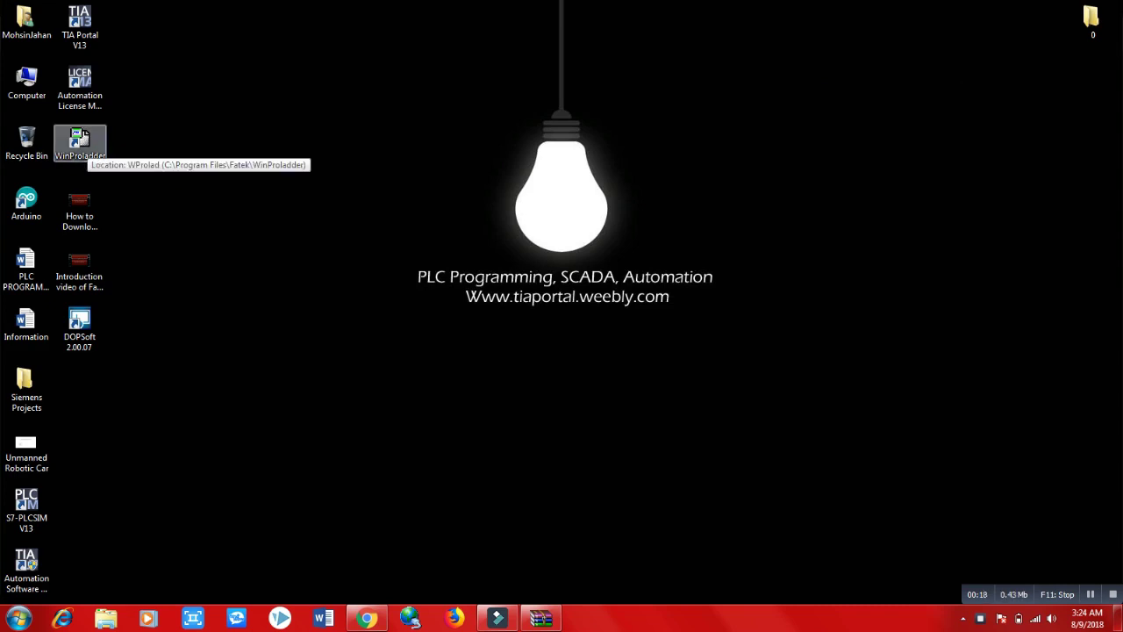
Launch WinProLadder and open counter_sample_program.pdw from Downloads, showing counter C240 (PV 3) driving Y1.
left_click(79, 140)
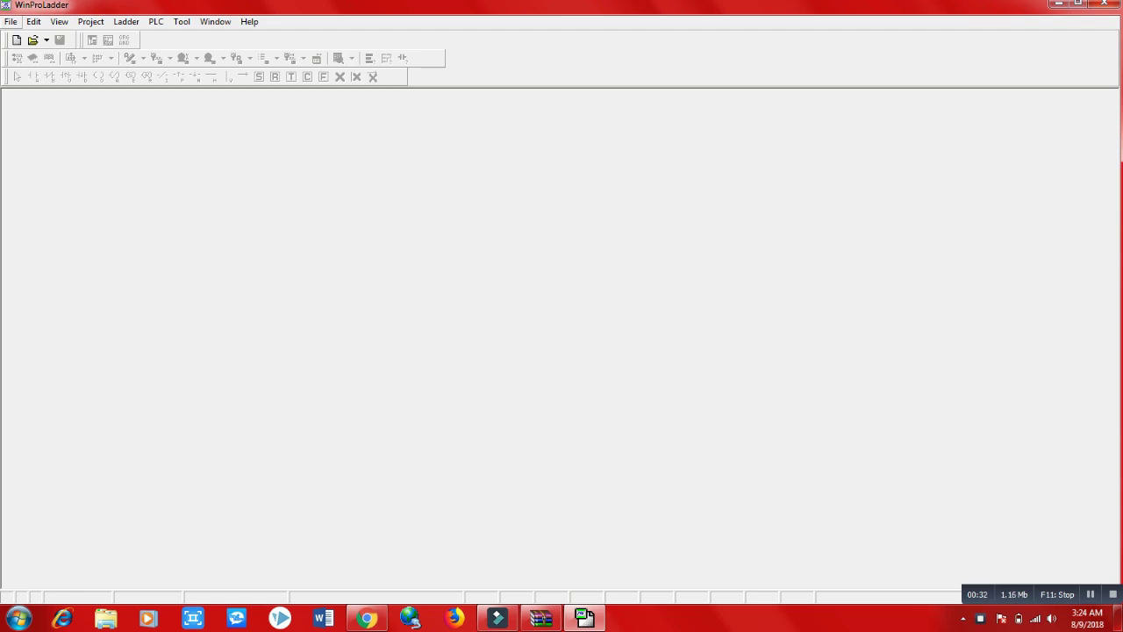
left_click(10, 21)
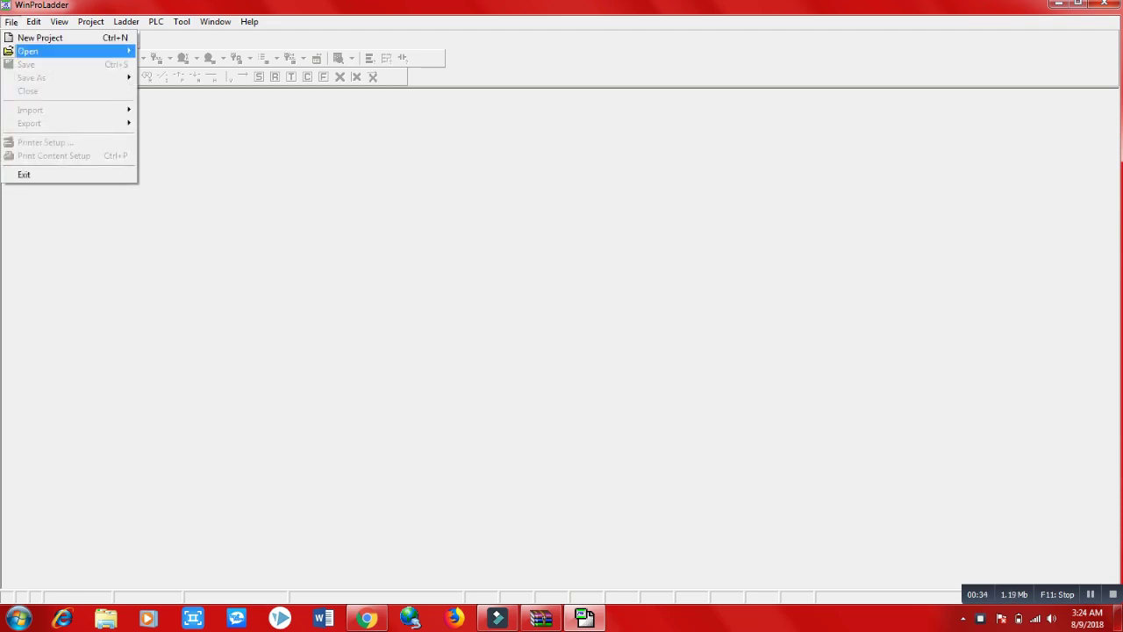
mouse_move(35, 50)
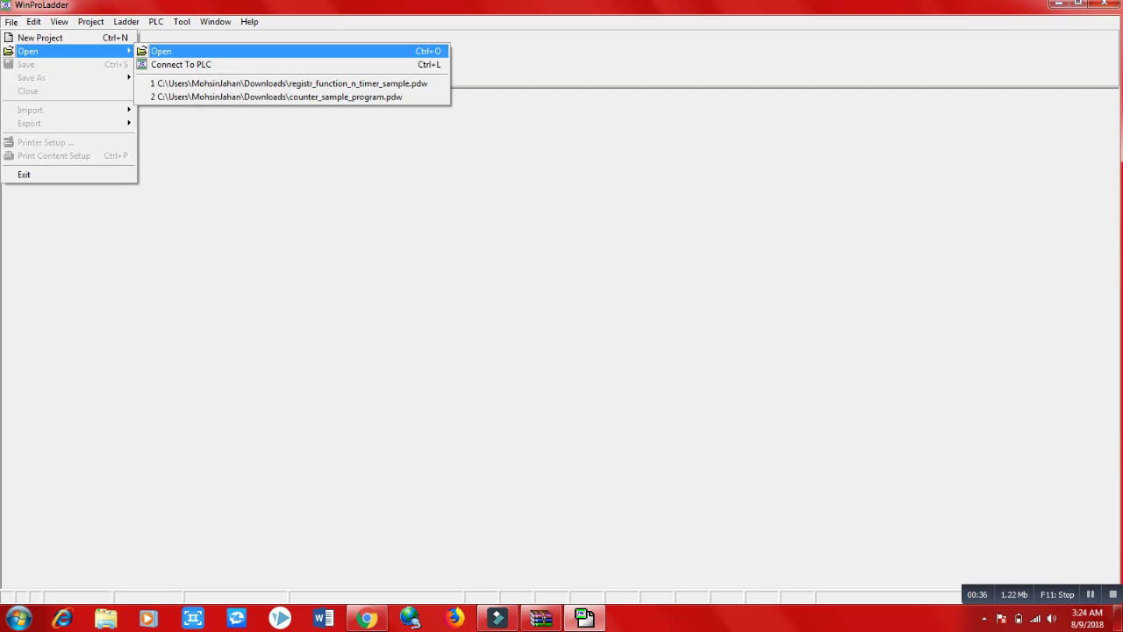
key("Return")
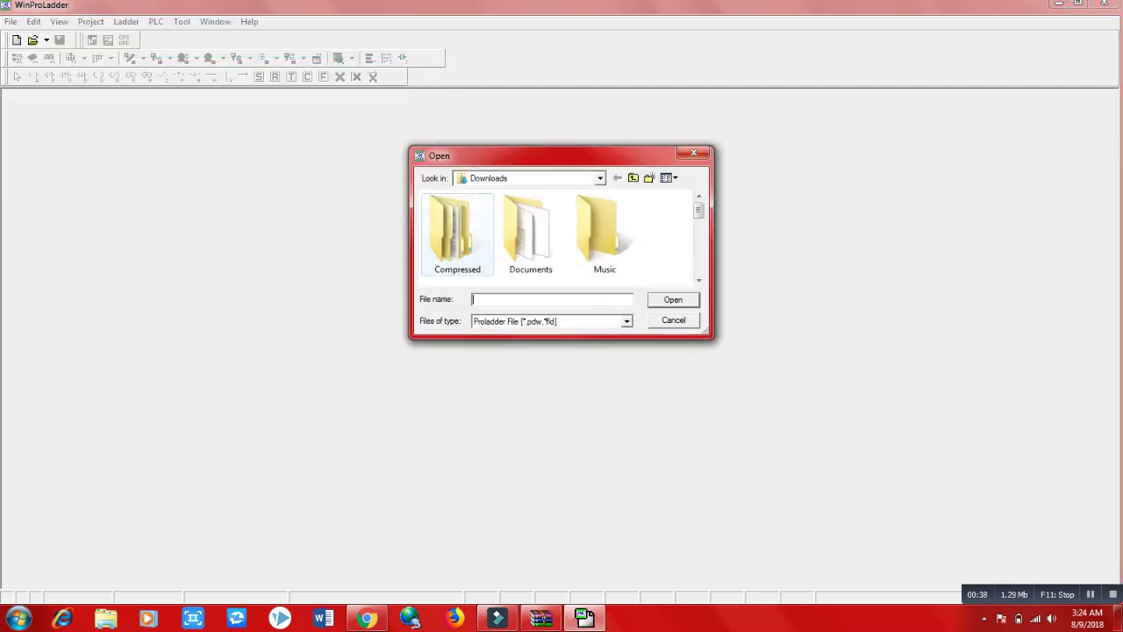
scroll(563, 239, "down", 2)
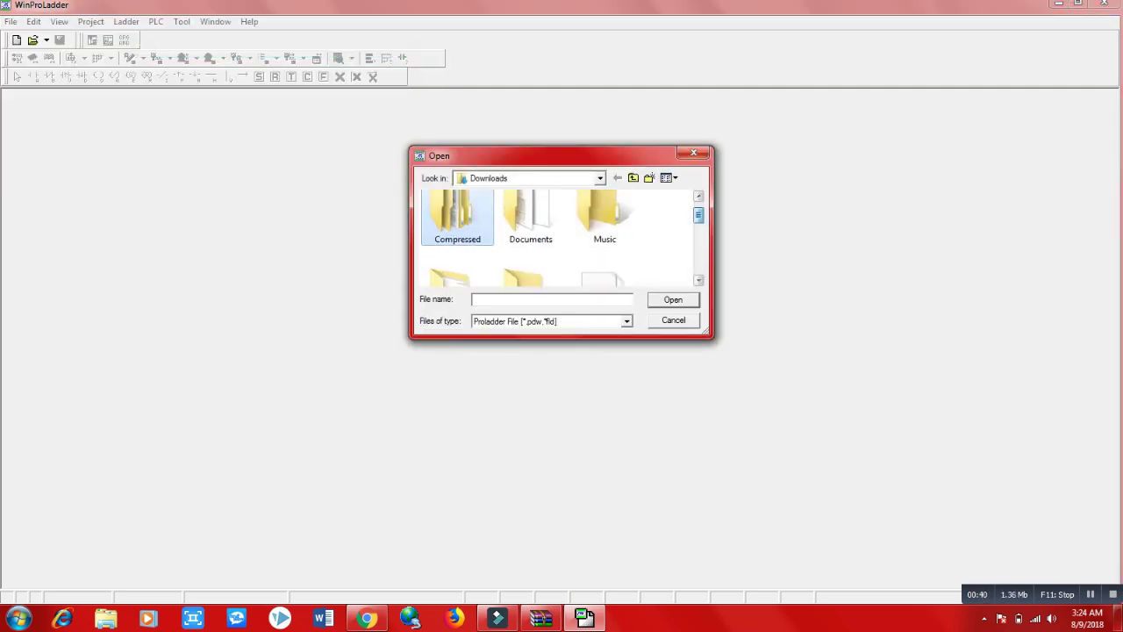
scroll(563, 239, "down", 2)
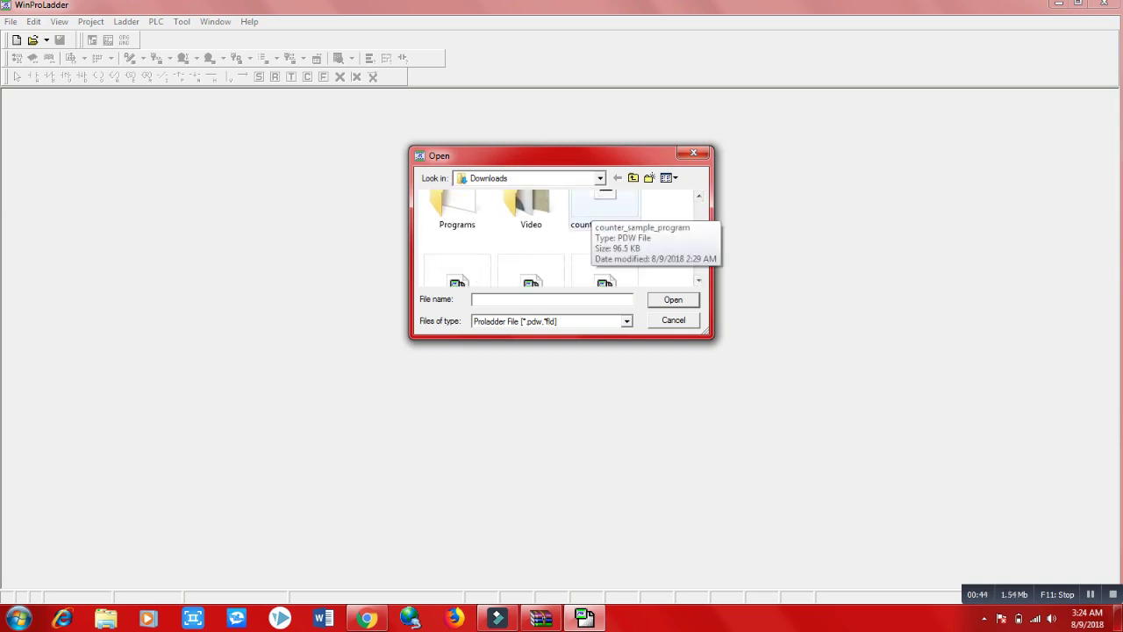
double_click(605, 208)
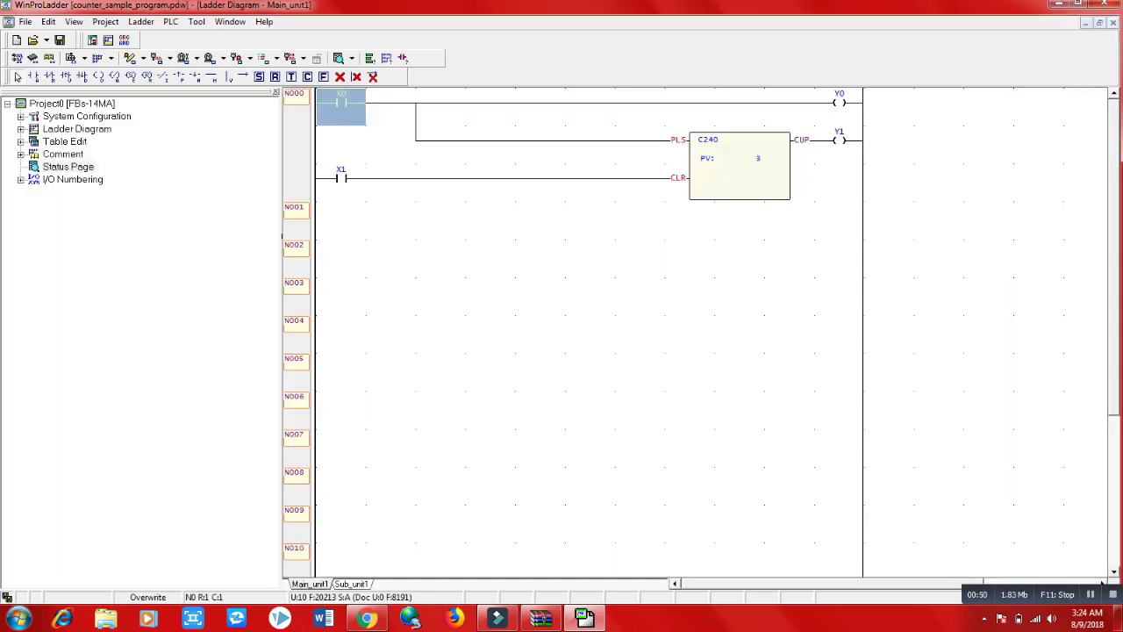
left_click(491, 258)
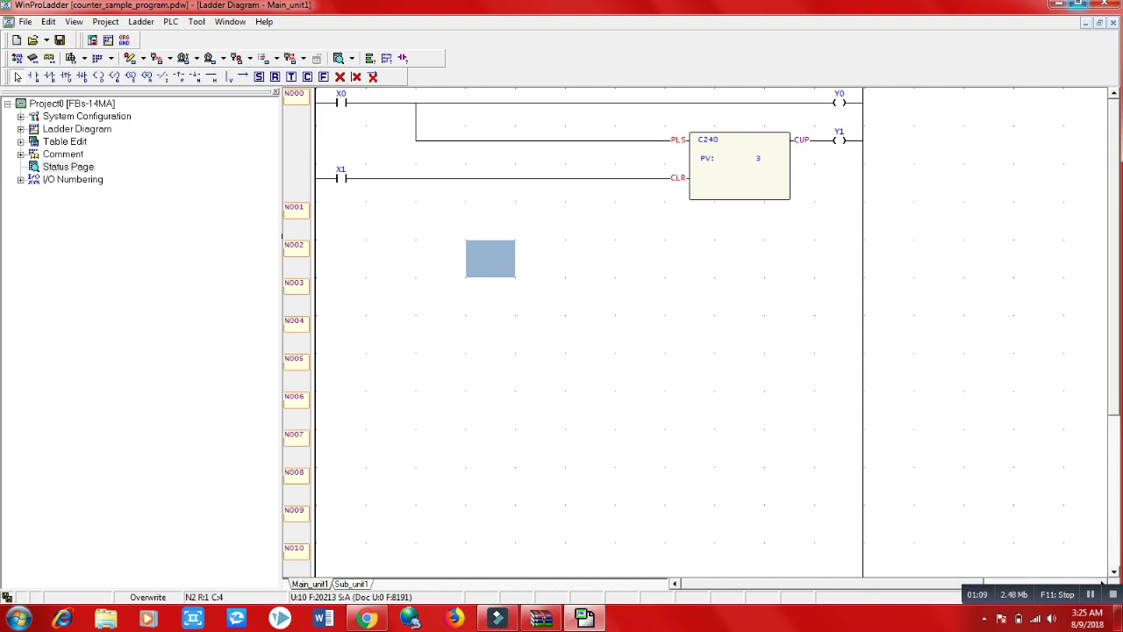
Minimize WinProLadder and refresh the desktop from its context menu.
left_click(1057, 4)
right_click(731, 133)
left_click(768, 171)
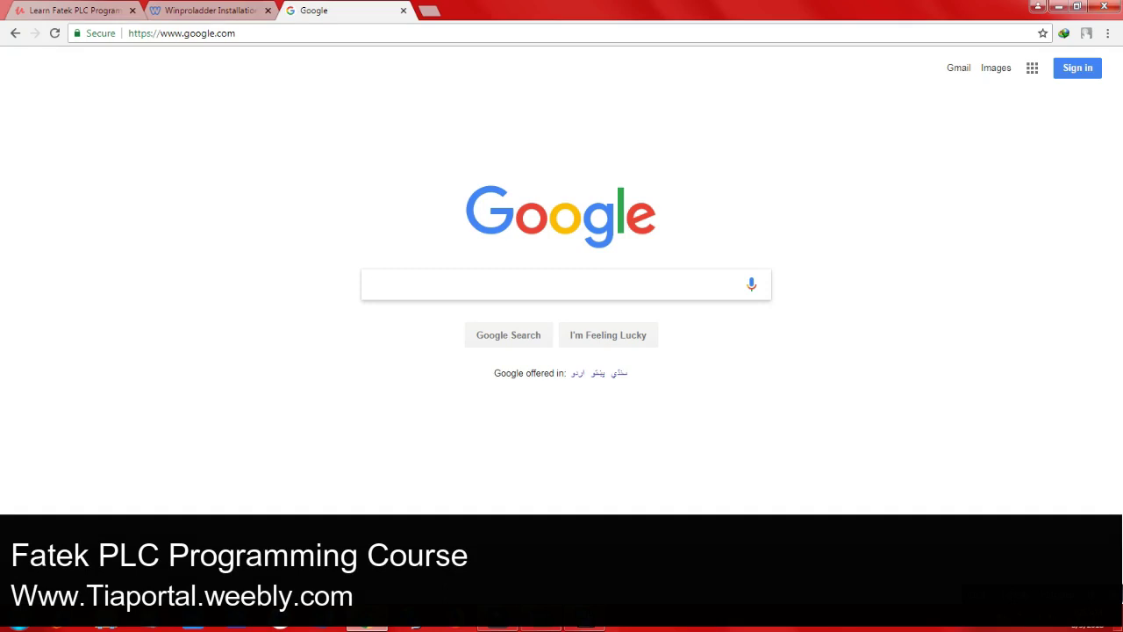
Search Google for 'siemens fatek plc programming' and open the tiaportal.weebly.com result.
type("siemens ")
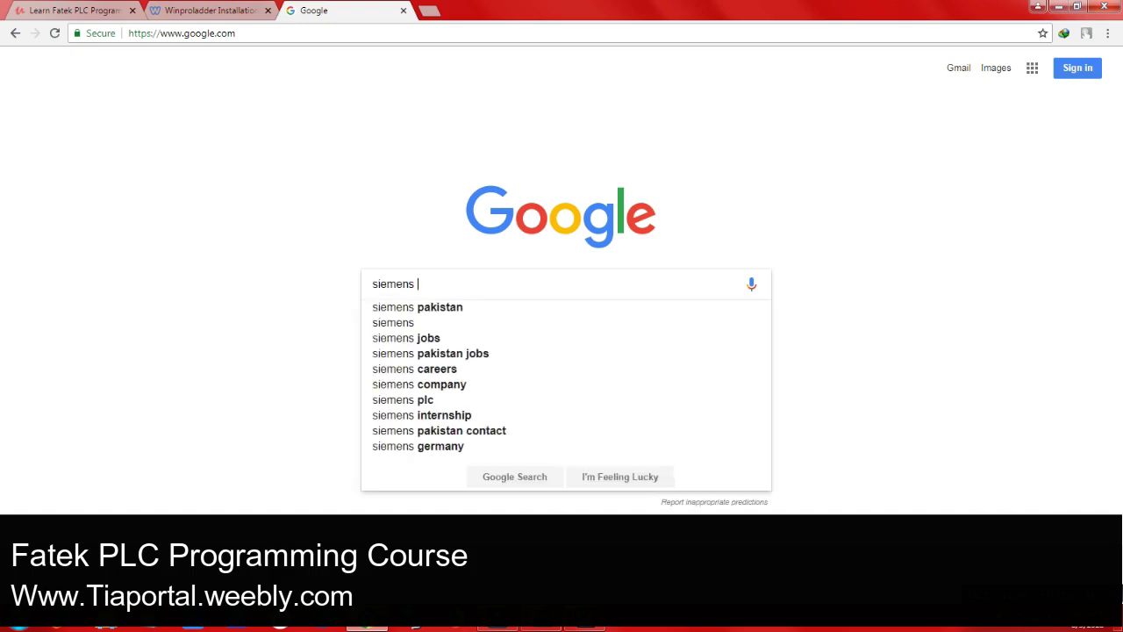
type("fatek plc programming")
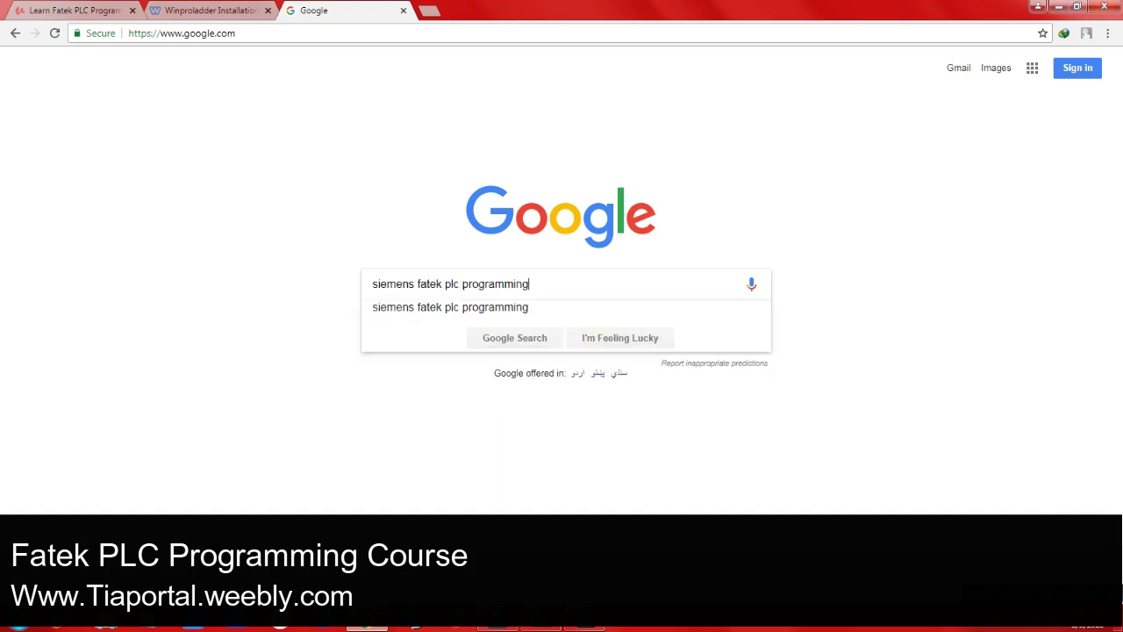
key("Return")
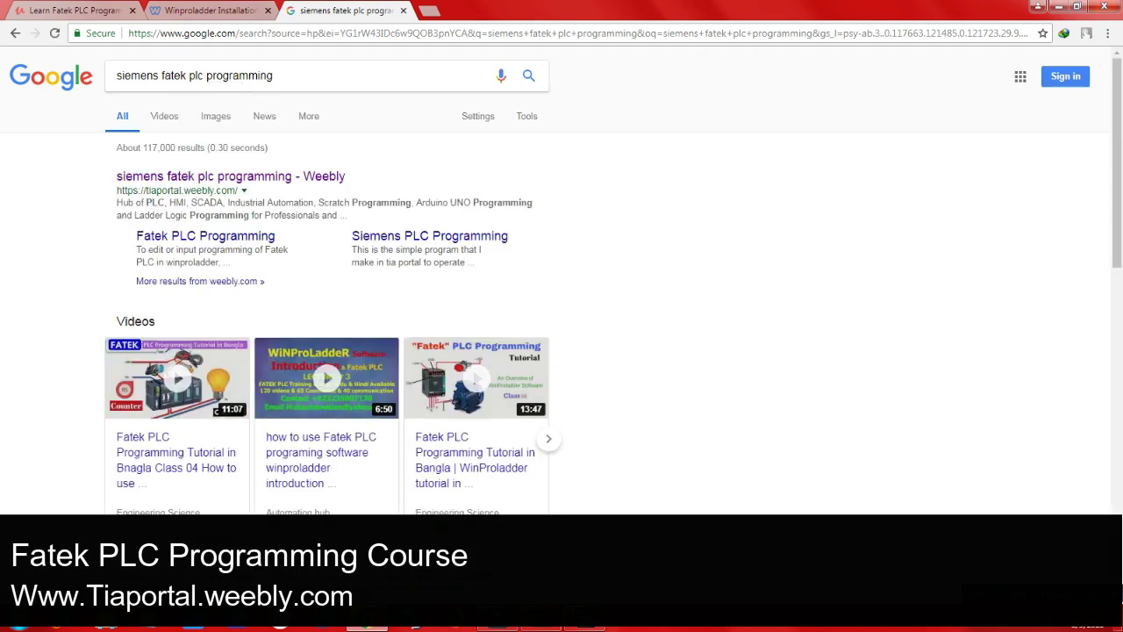
left_click_drag(116, 190, 219, 186)
left_click_drag(146, 190, 236, 190)
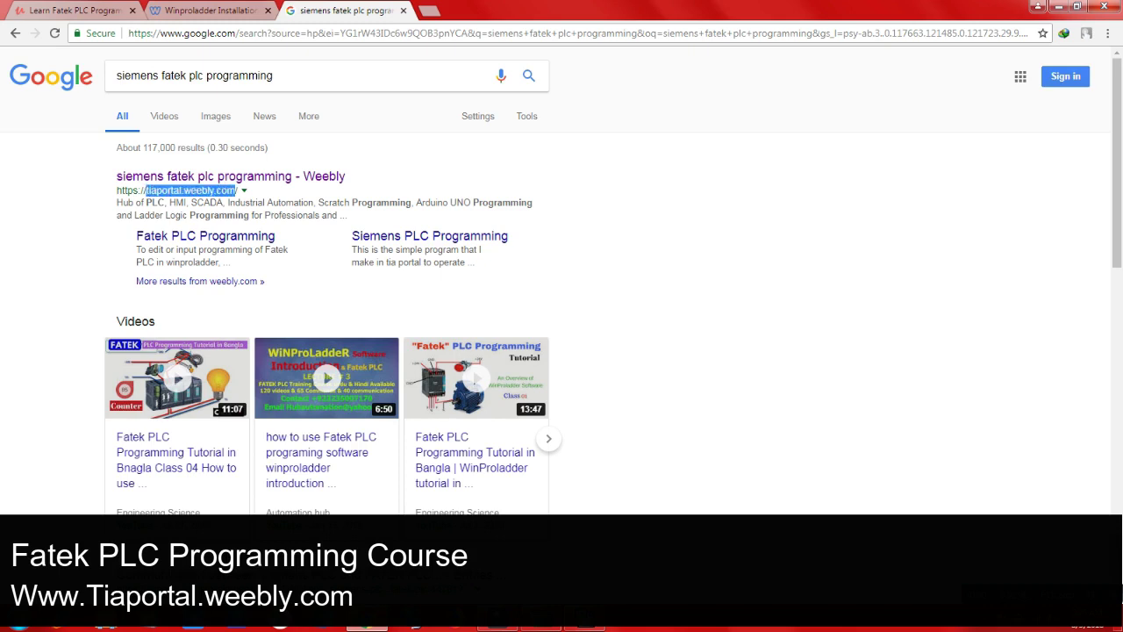
left_click(236, 190)
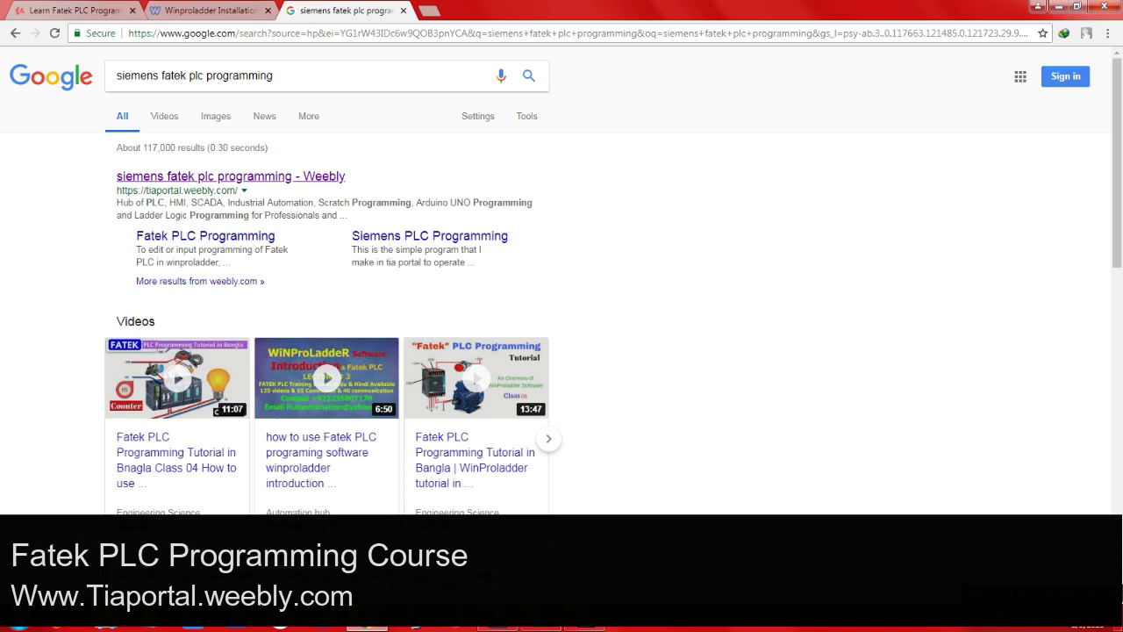
left_click(231, 177)
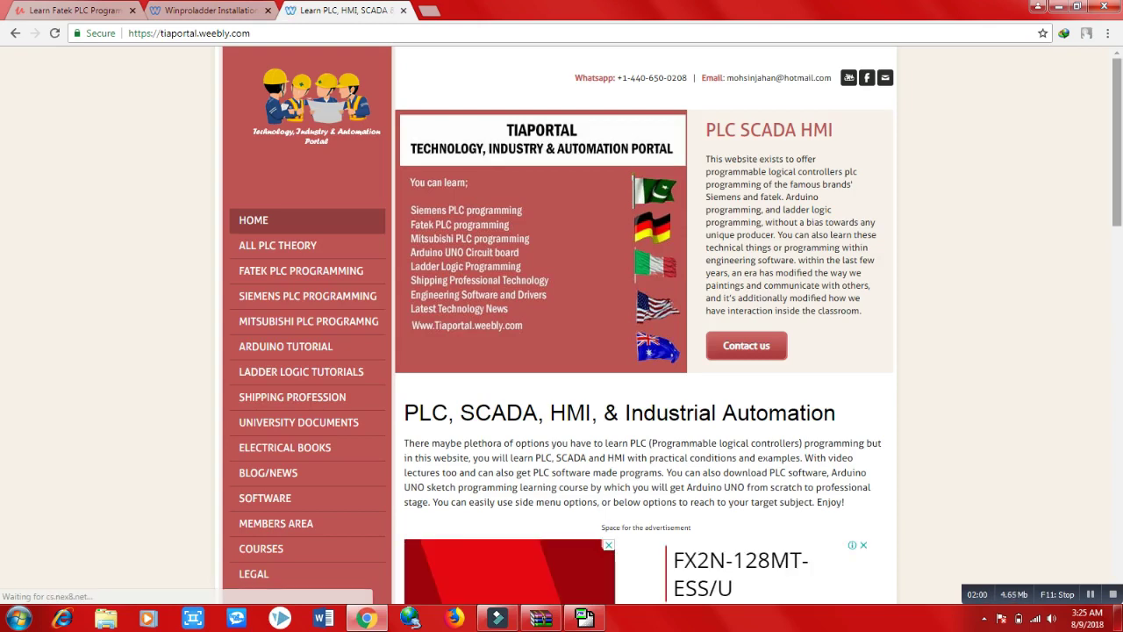
Go to the site's All PLC Latest Software download page.
scroll(561, 351, "down", 3)
scroll(562, 351, "down", 1)
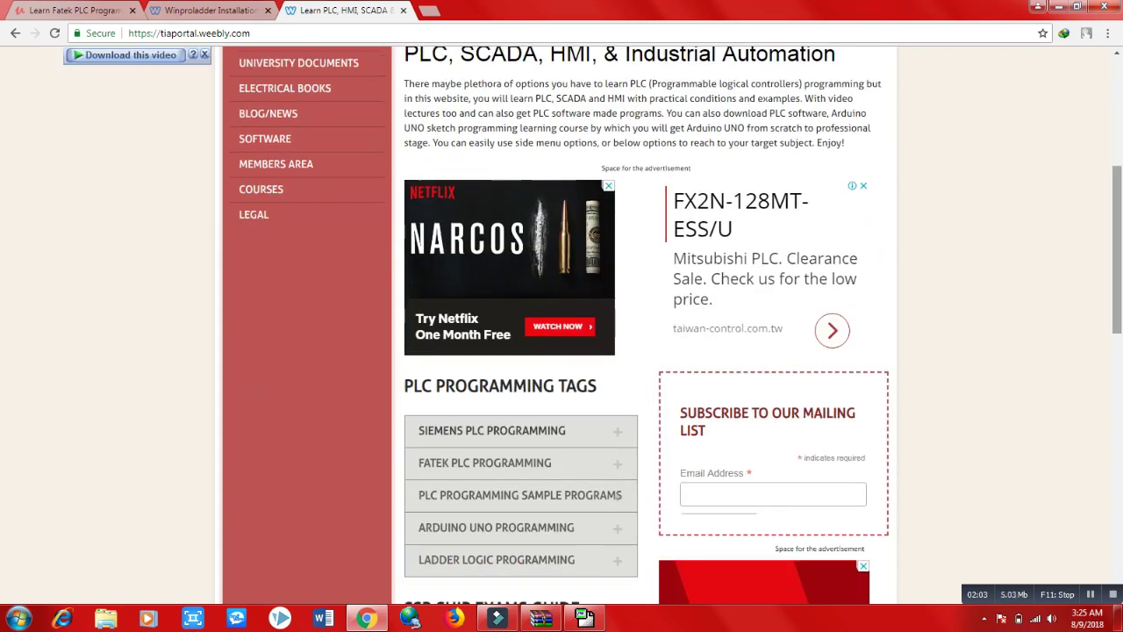
mouse_move(265, 138)
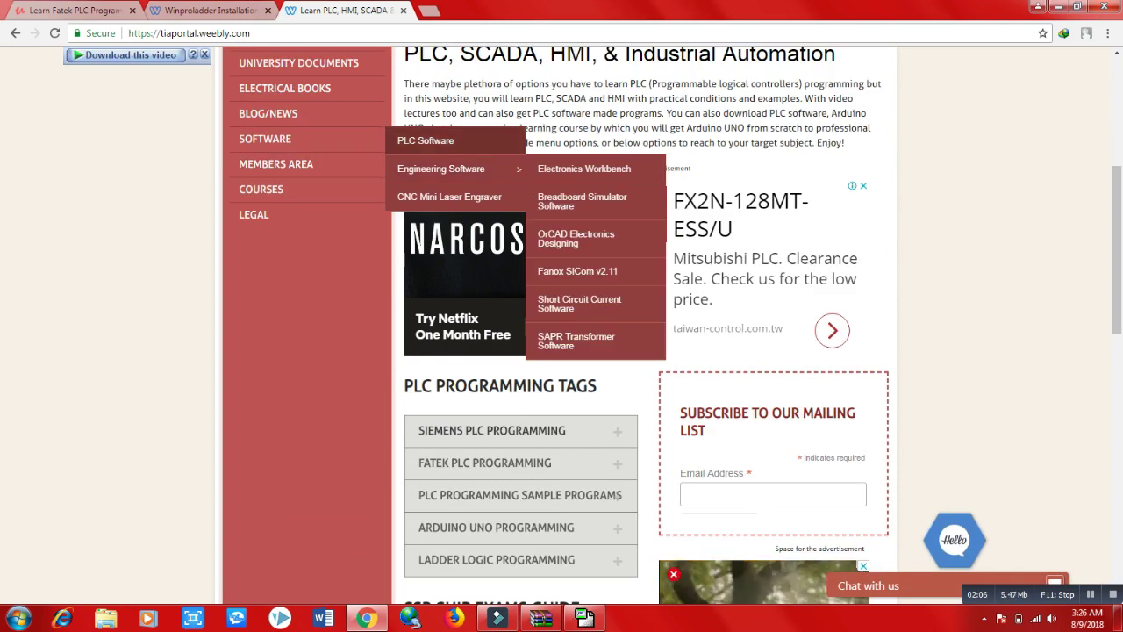
left_click(426, 141)
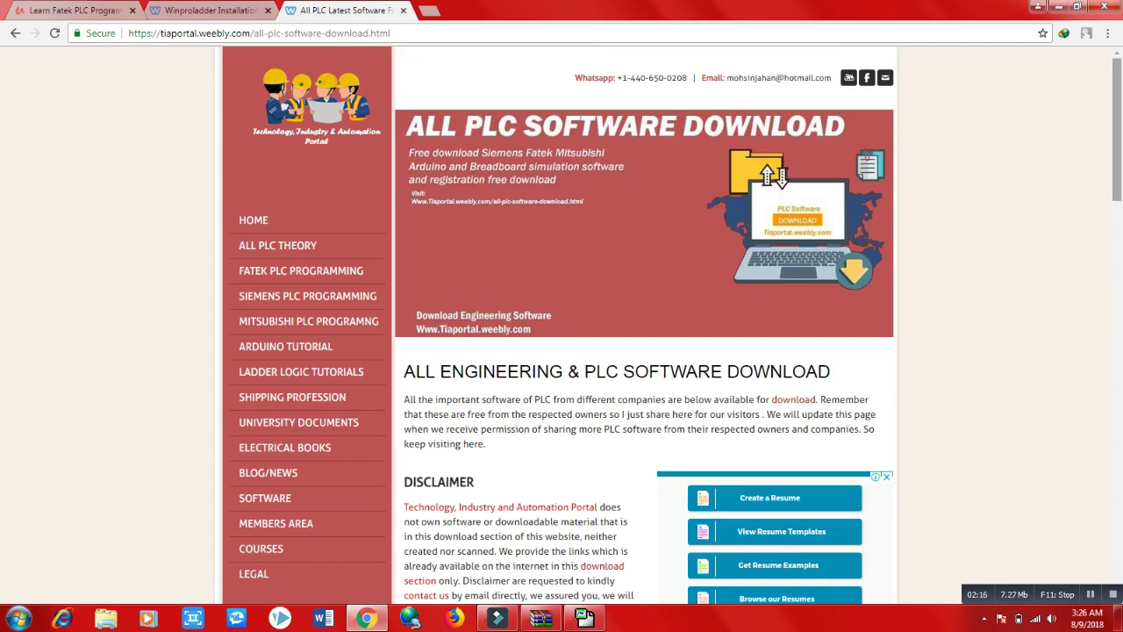
Follow the Fatek WinProladder download link to open its installation guide in a new tab.
scroll(645, 324, "down", 7)
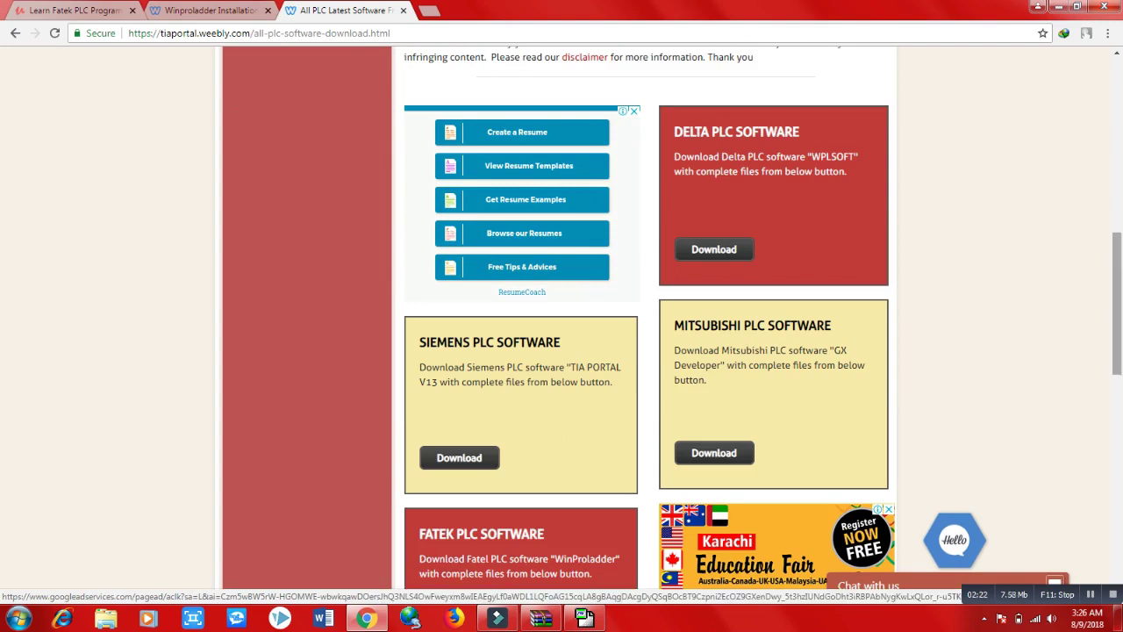
scroll(645, 316, "down", 5)
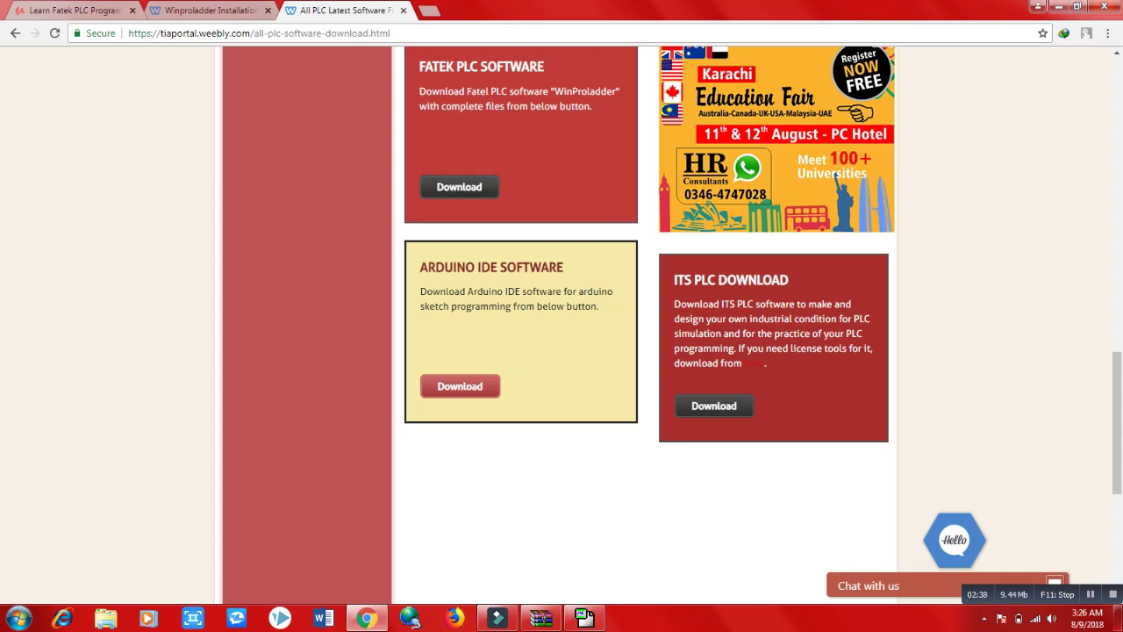
left_click(459, 186)
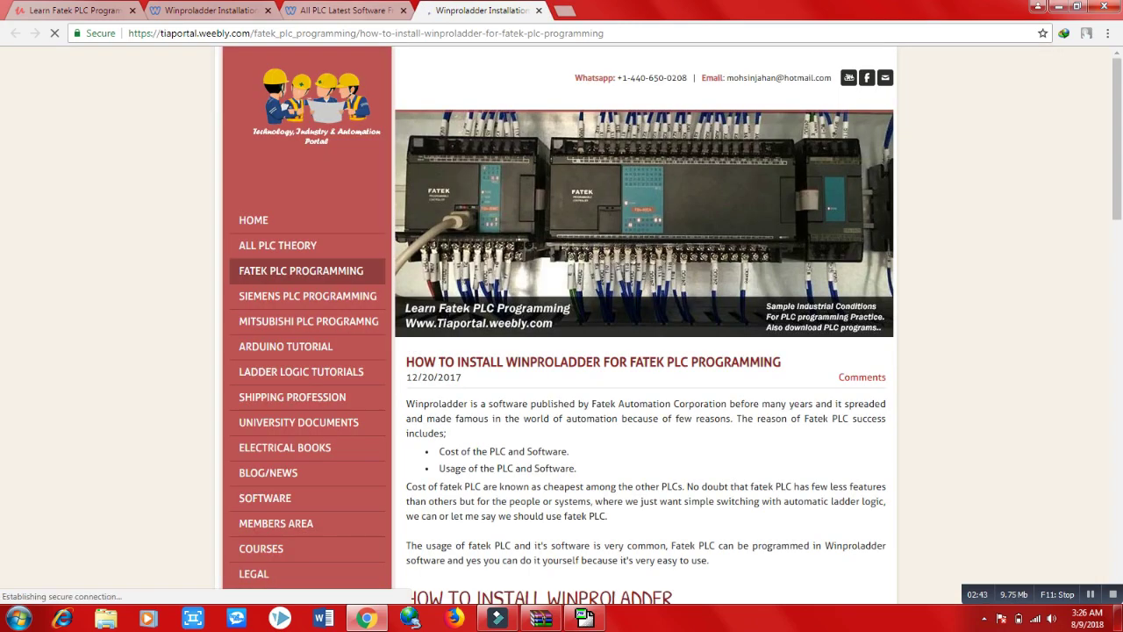
Return to the Winproladder Installation tab and scroll past Steps 1–3 to the Step 4 download box.
left_click(347, 10)
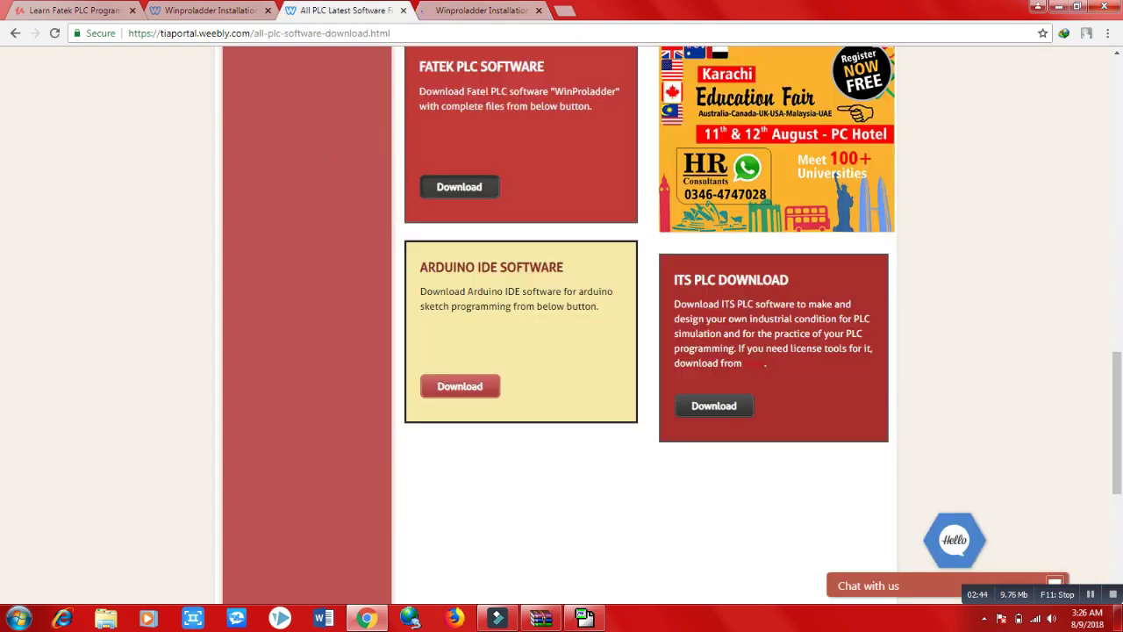
left_click(483, 10)
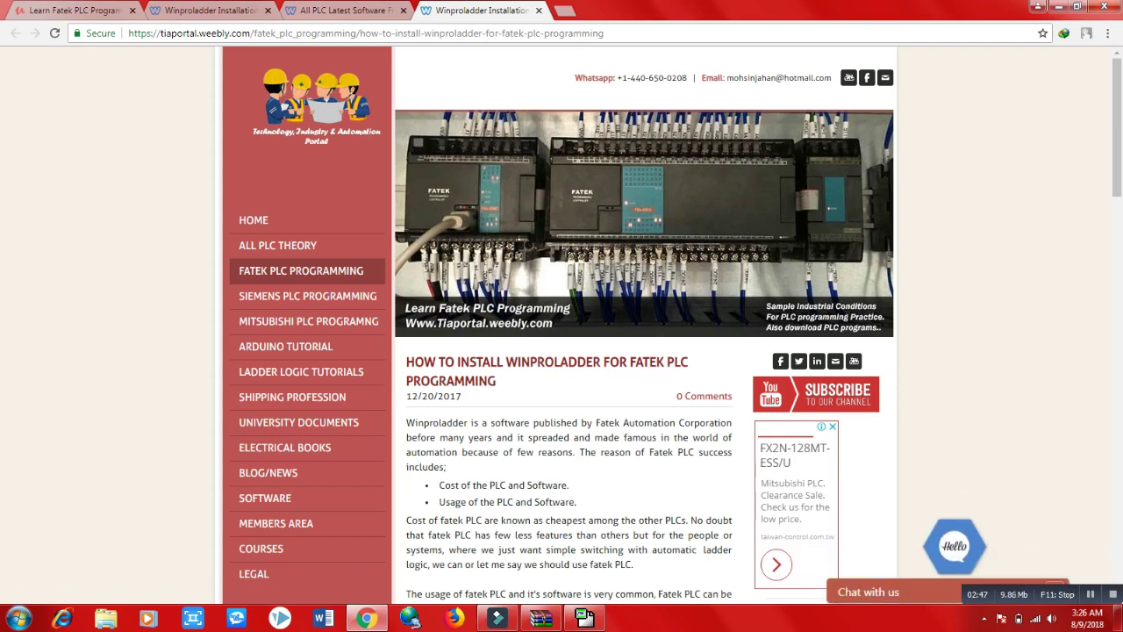
scroll(561, 324, "down", 3)
scroll(561, 325, "up", 1)
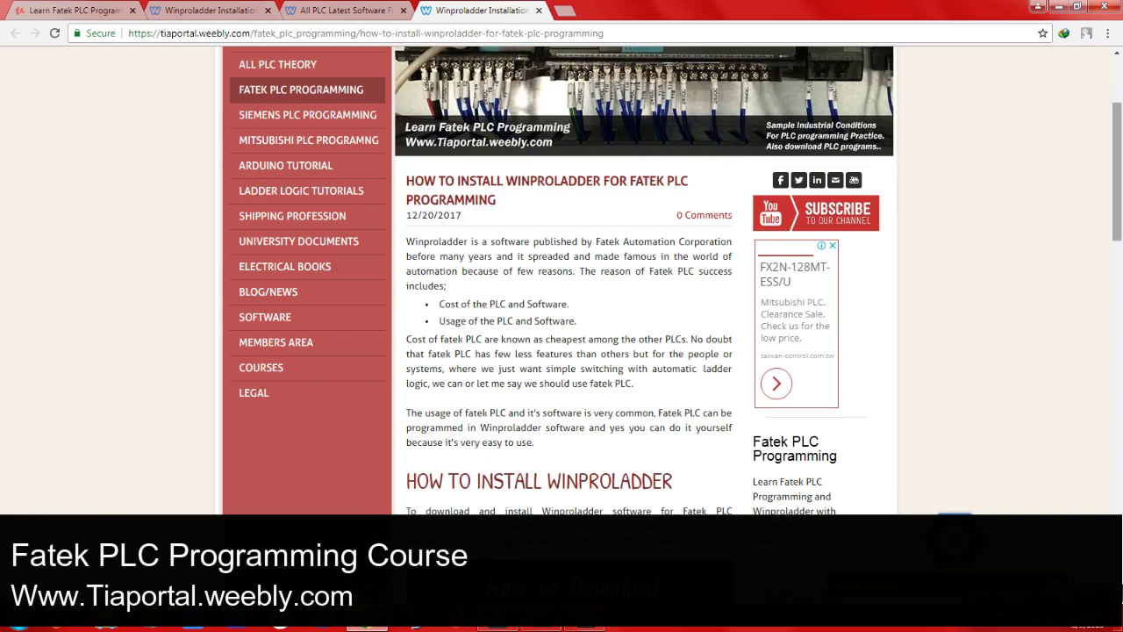
scroll(561, 281, "down", 5)
scroll(561, 281, "down", 3)
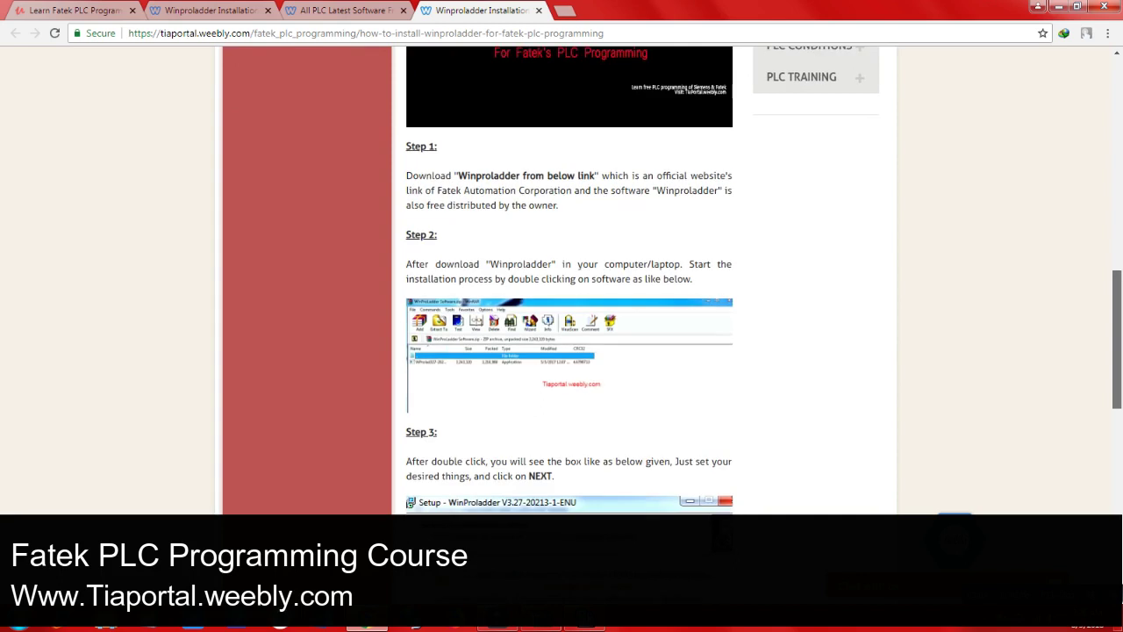
scroll(561, 281, "down", 2)
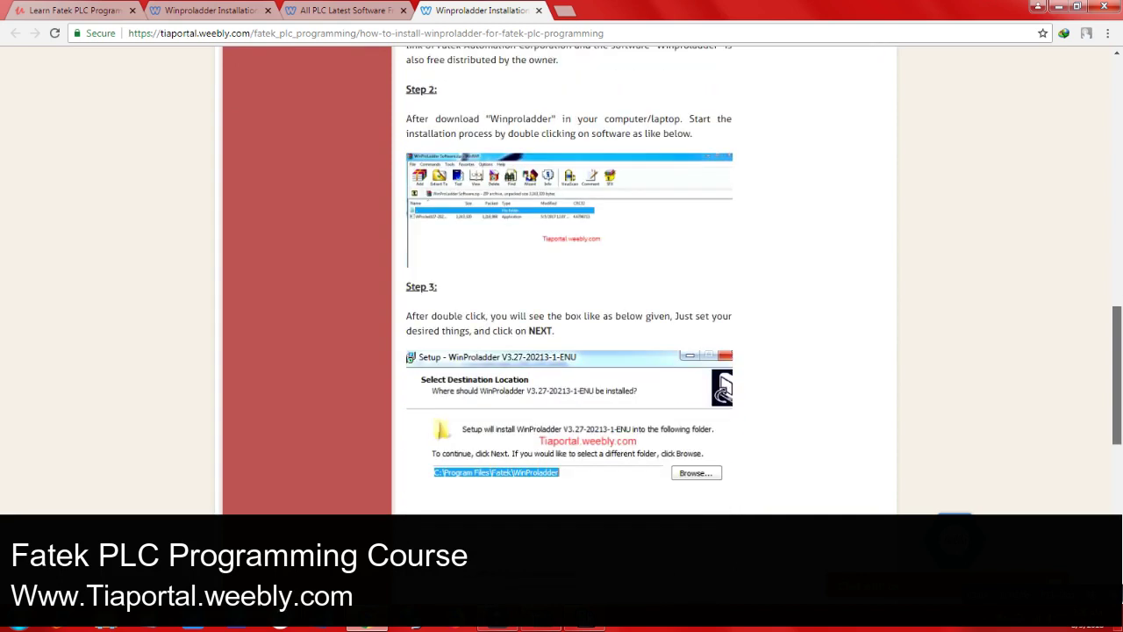
scroll(561, 281, "down", 5)
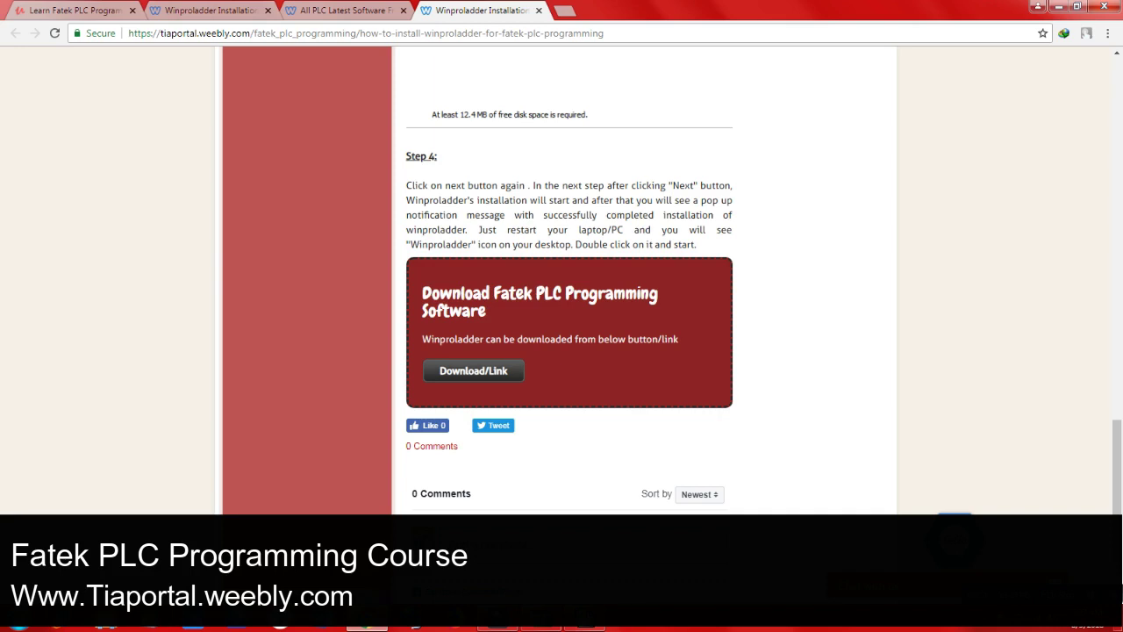
Download WProlad328-20813-ENU.zip (3.06 MB) to Downloads\Compressed through IDM and open it.
left_click(474, 370)
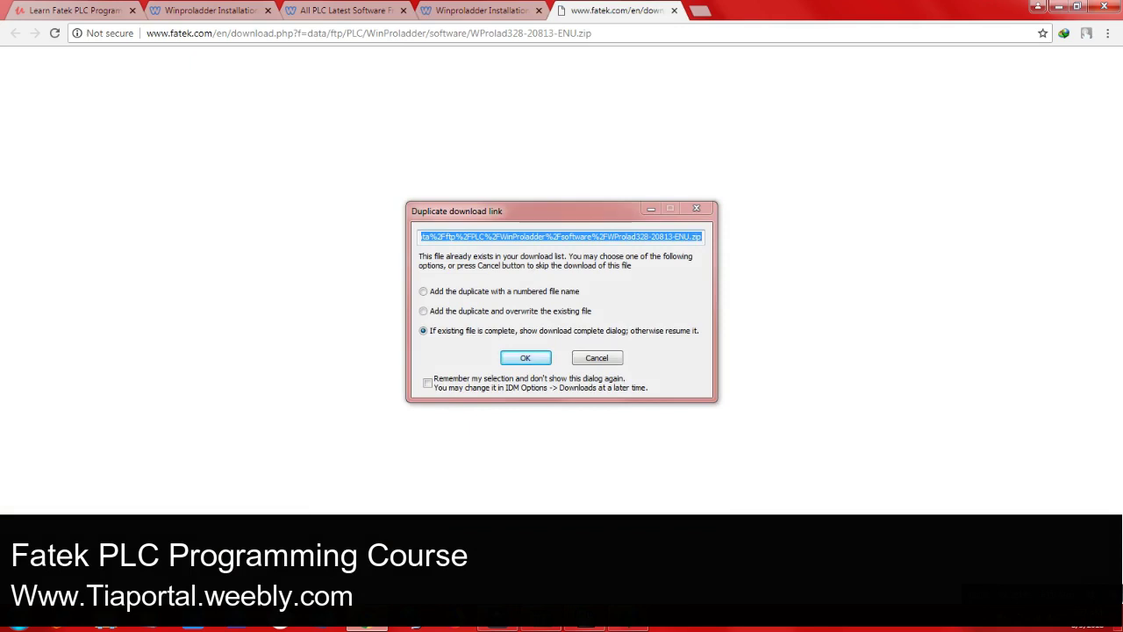
key("Return")
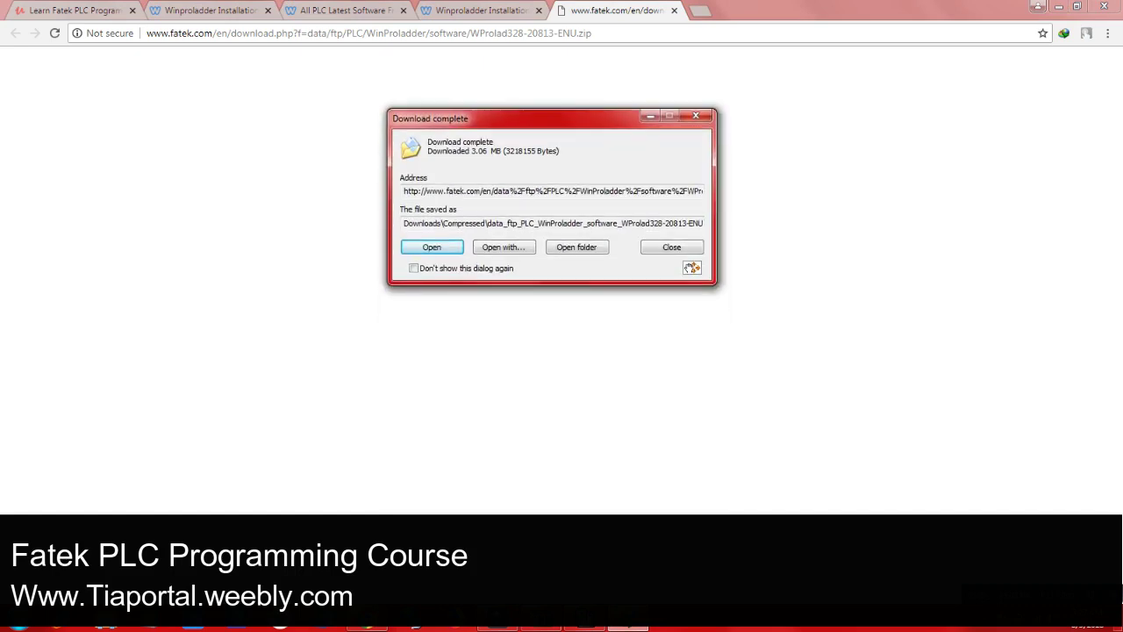
key("Return")
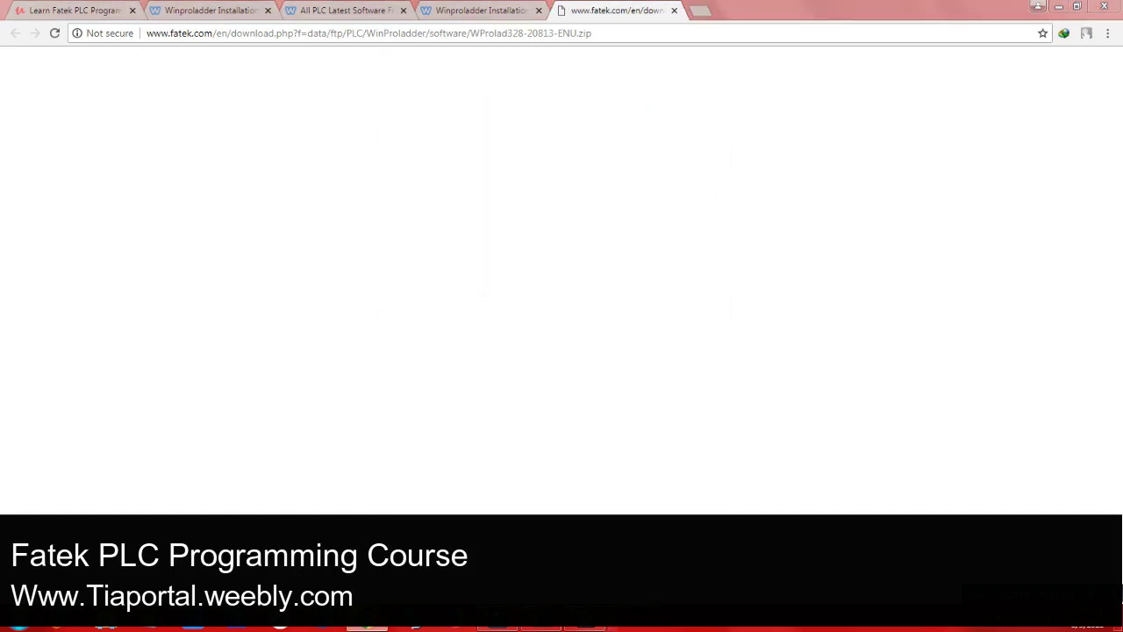
Select WProlad328-20813-ENU.exe in the archive, then minimize WinRAR and Chrome.
left_click(202, 178)
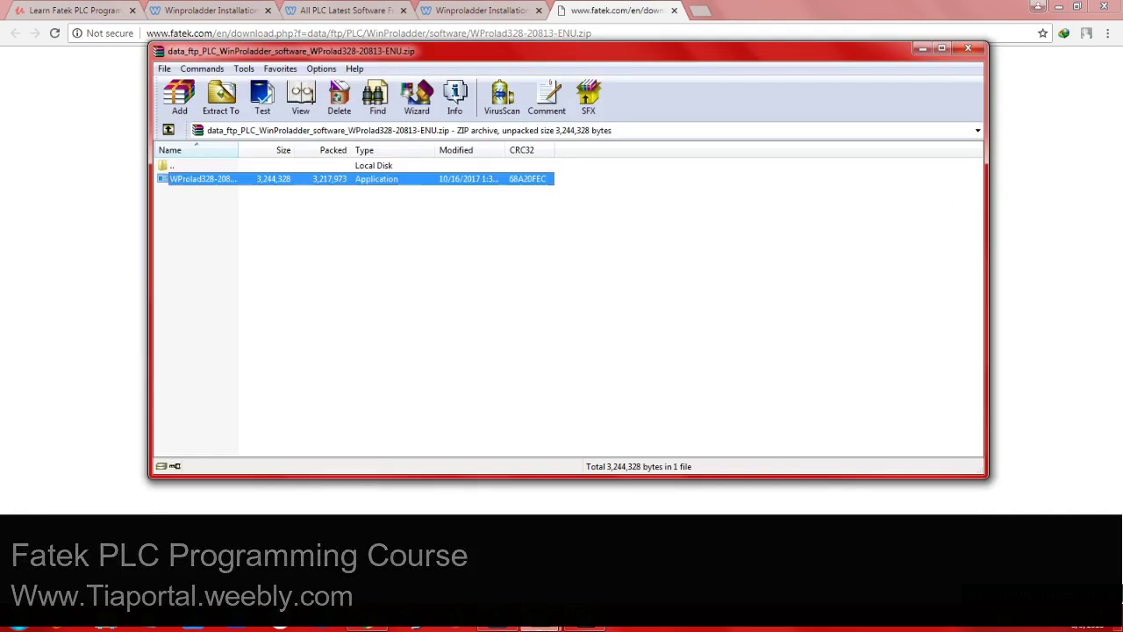
left_click_drag(202, 179, 202, 179)
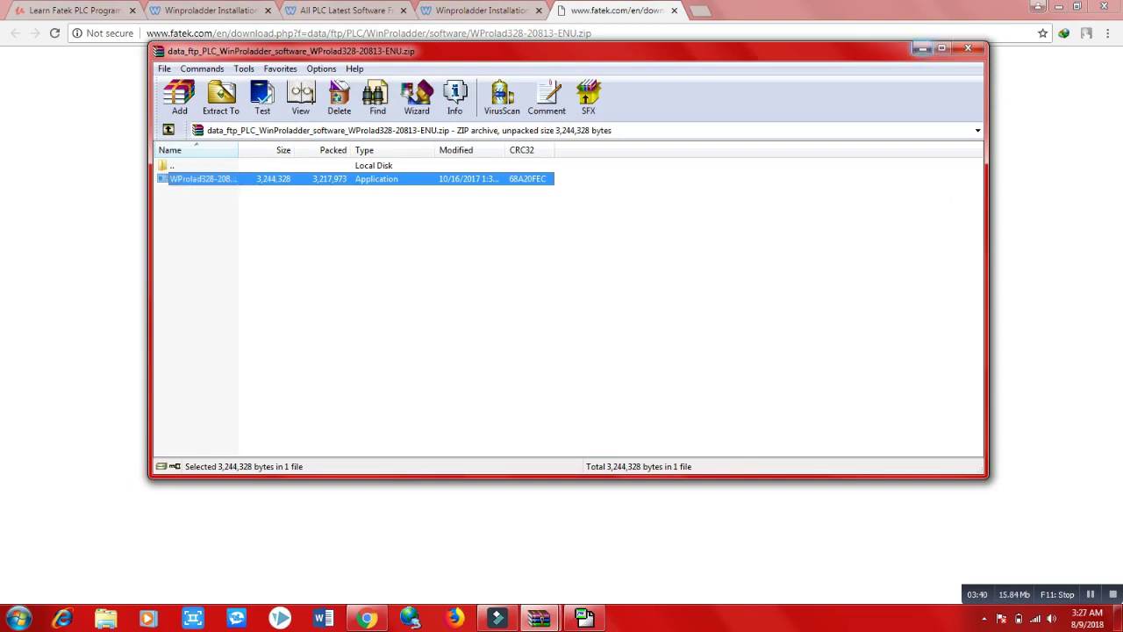
left_click(922, 49)
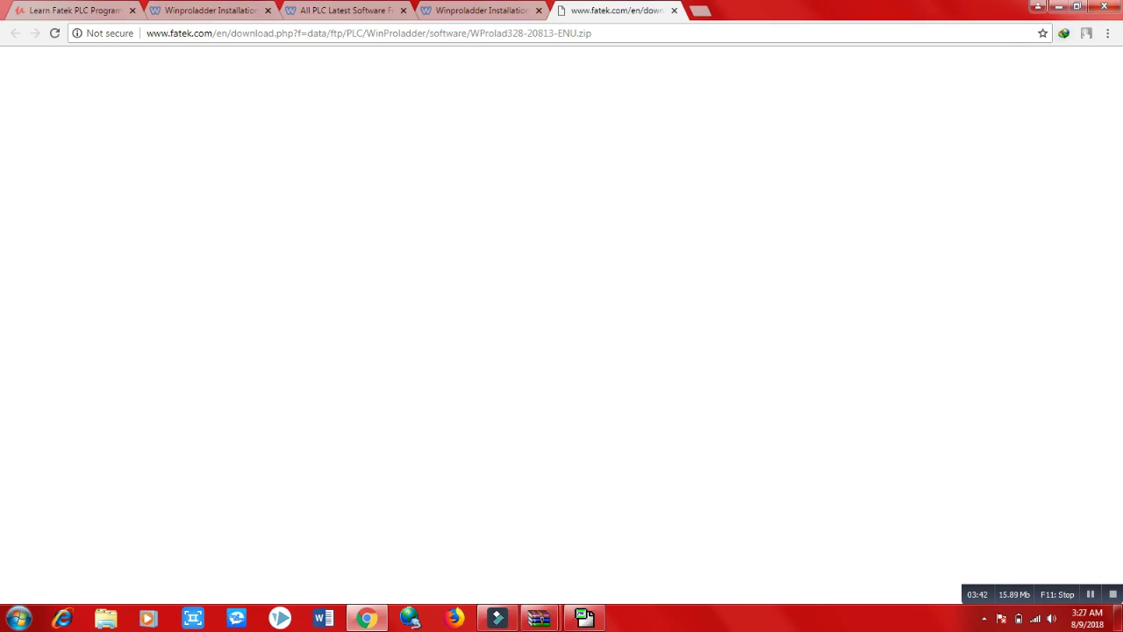
left_click(1059, 6)
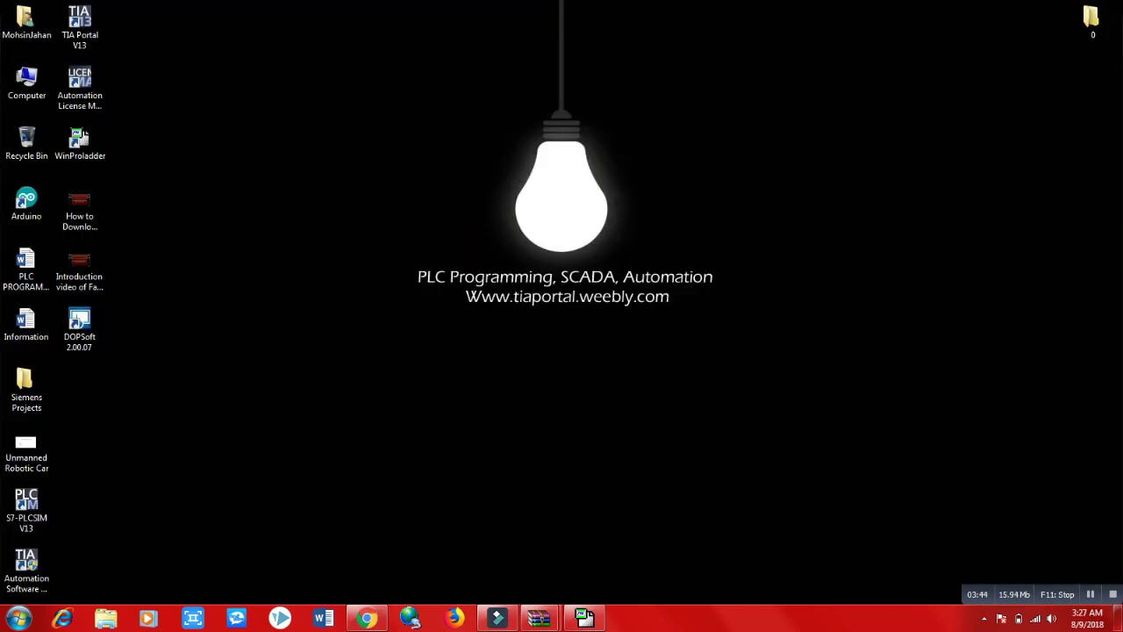
Refresh the desktop and launch WinProladder from its desktop shortcut with no project open.
left_click(80, 143)
left_click(80, 143)
left_click(153, 54)
right_click(152, 55)
left_click(180, 95)
left_click(80, 143)
double_click(80, 143)
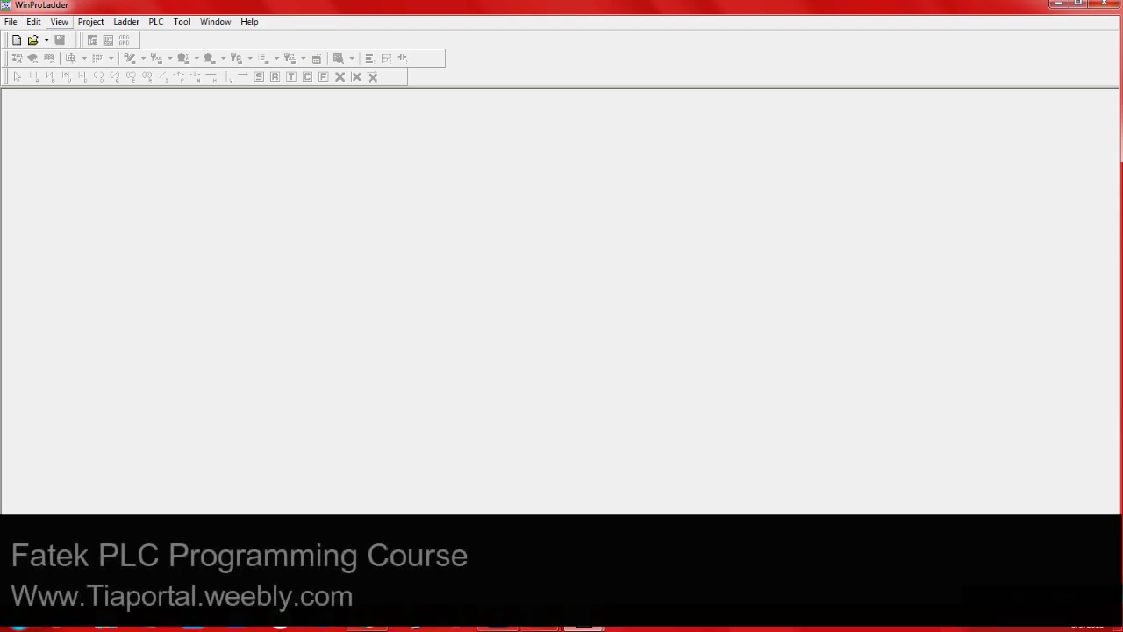
Browse WinProLadder's Edit and neighbouring menus, then minimize the program.
left_click(33, 21)
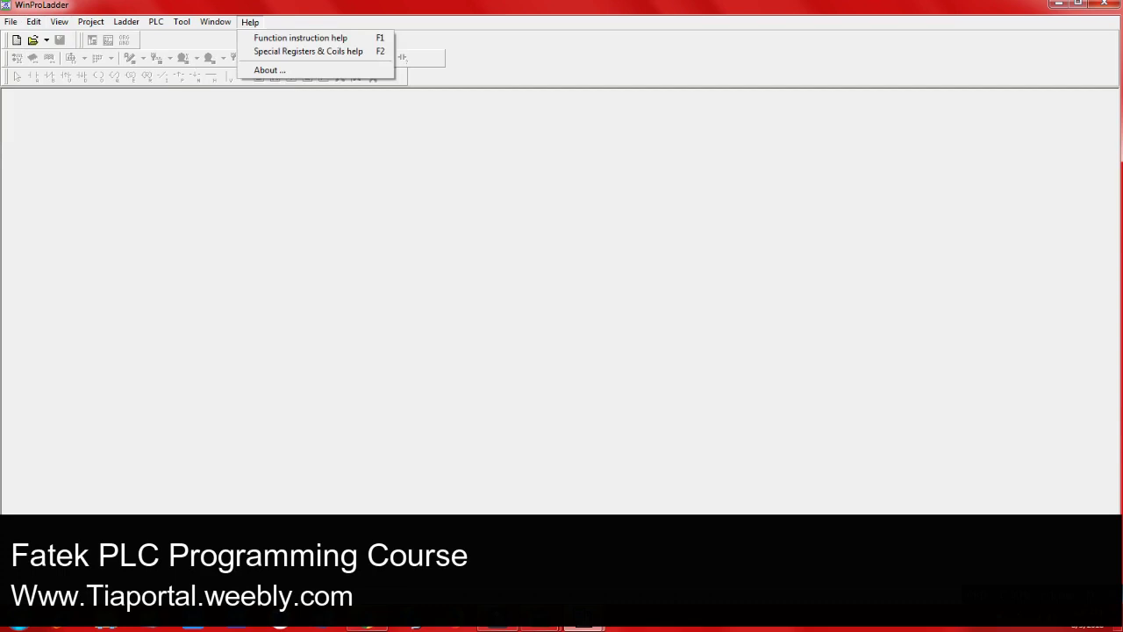
mouse_move(215, 21)
key("Escape")
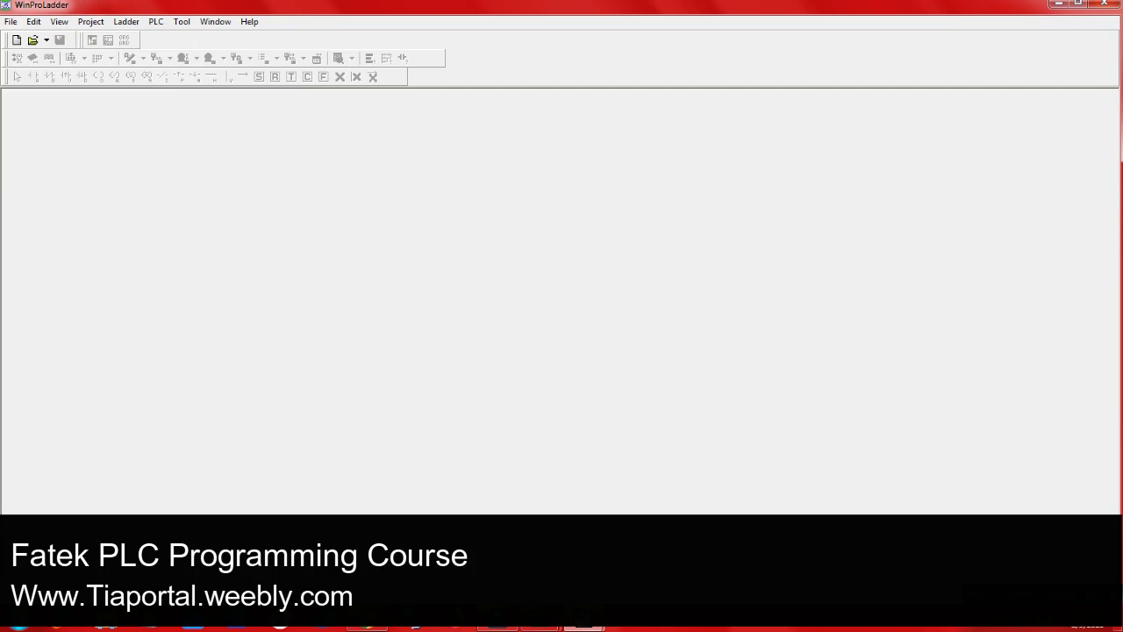
left_click(1059, 3)
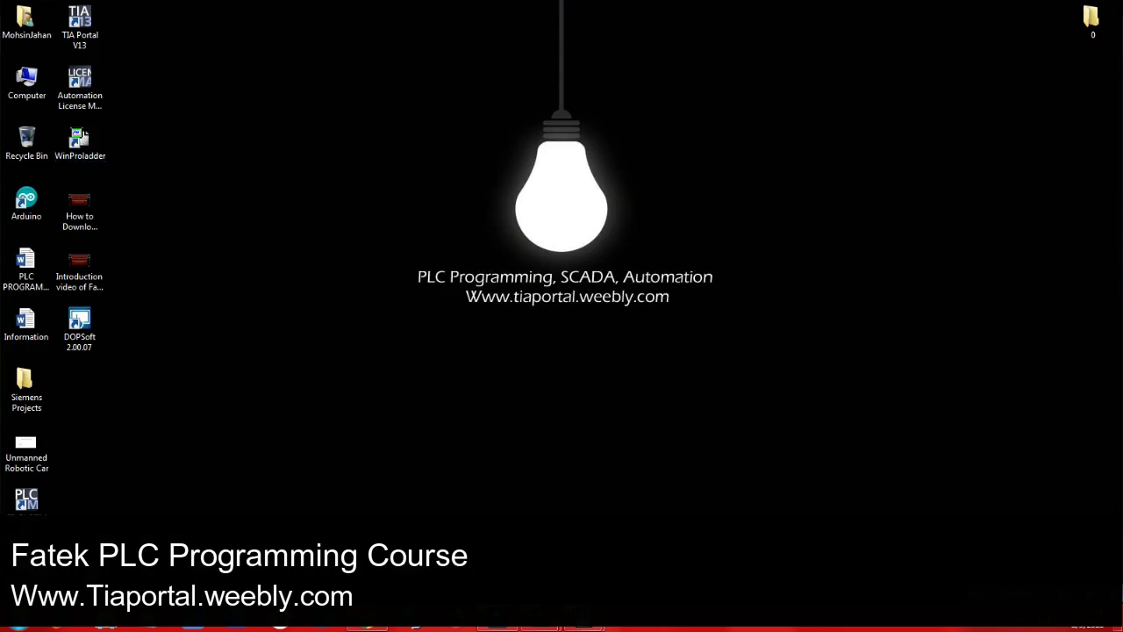
Refresh the desktop and bring Chrome back to the WinProladder installation guide at Step 4.
right_click(879, 140)
left_click(912, 180)
left_click(367, 626)
left_click(474, 10)
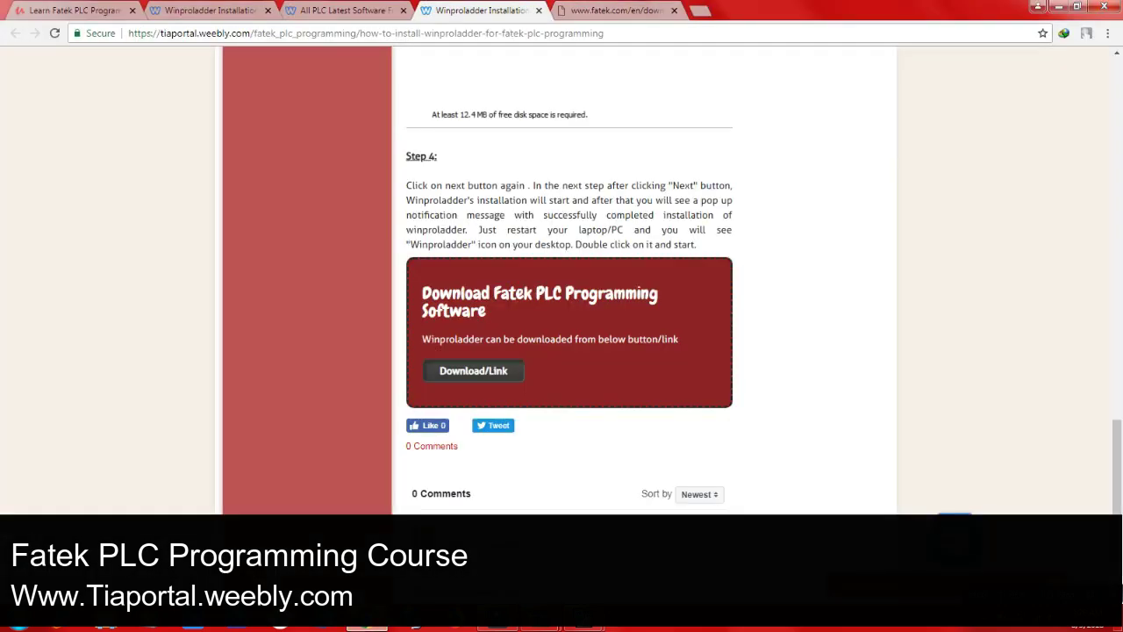
left_click_drag(1117, 465, 1116, 468)
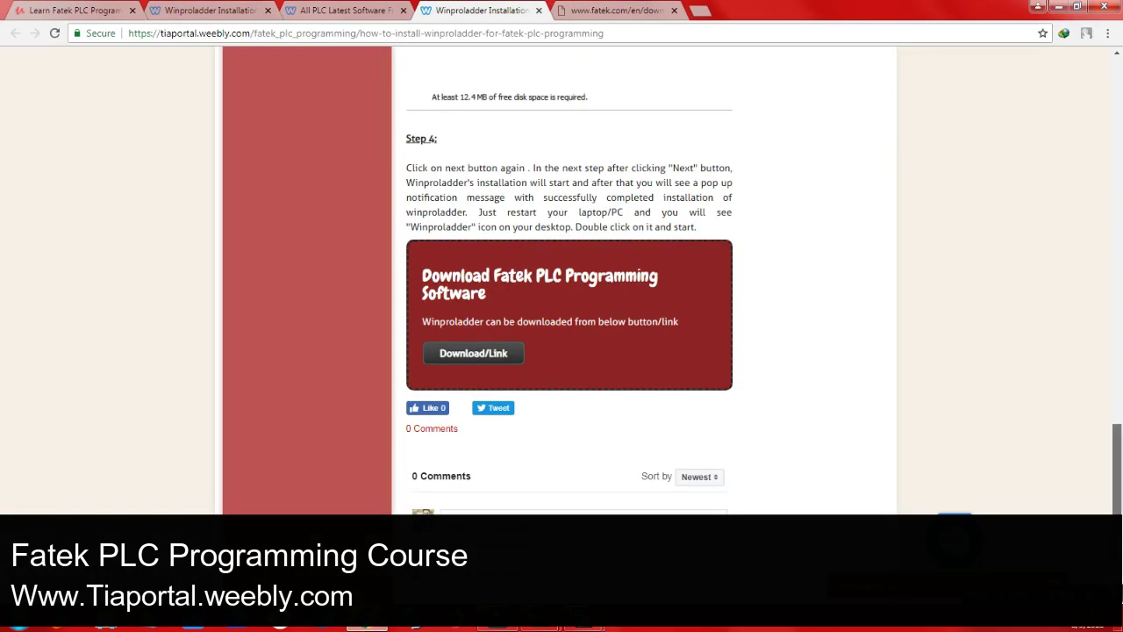